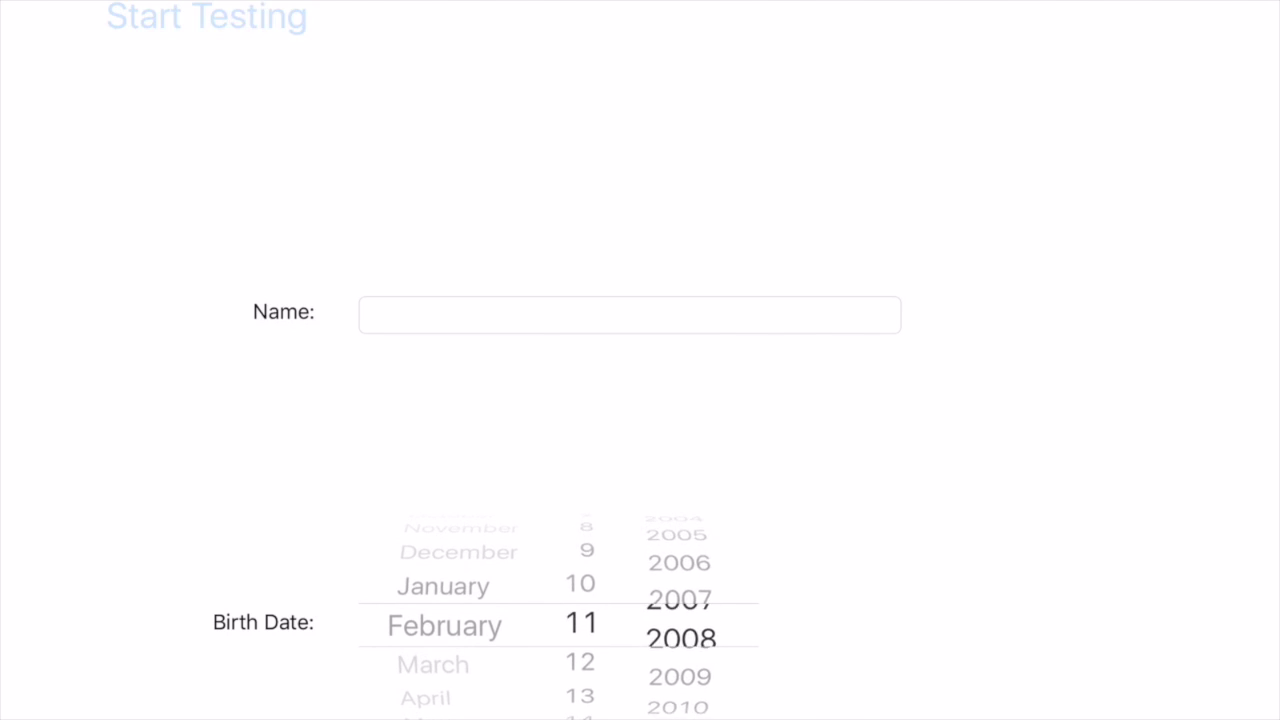
Step: Move past the patient details to reach the task list
{"action": "left_click", "coordinate": [75, 24]}
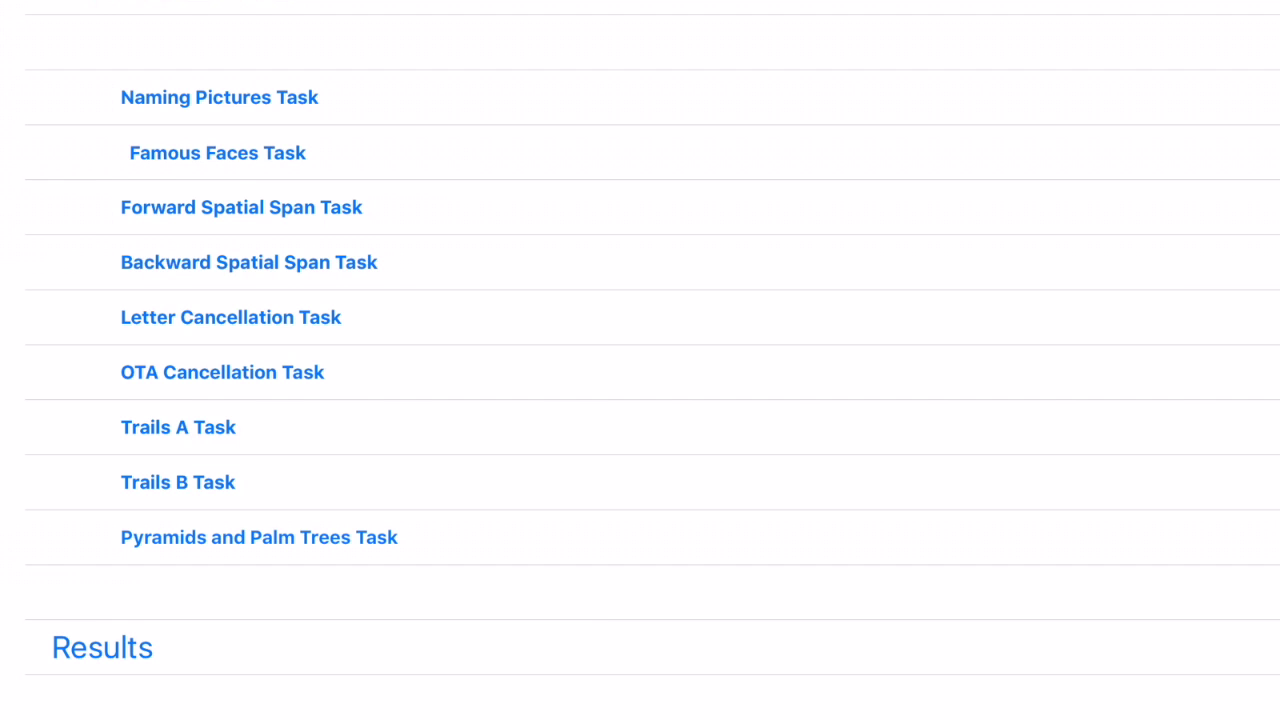
Step: In Famous Faces Task, mark the faces correct, correct, incorrect, correct, correct
{"action": "left_click", "coordinate": [217, 152]}
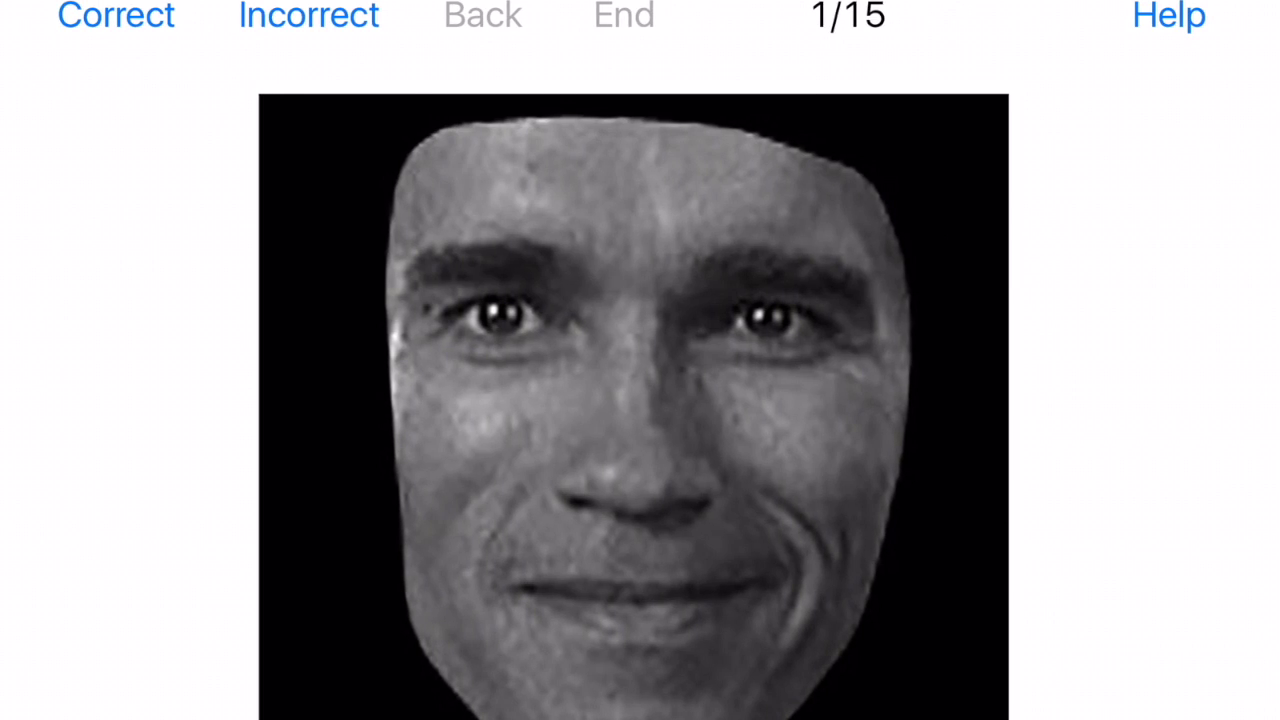
{"action": "left_click", "coordinate": [116, 14]}
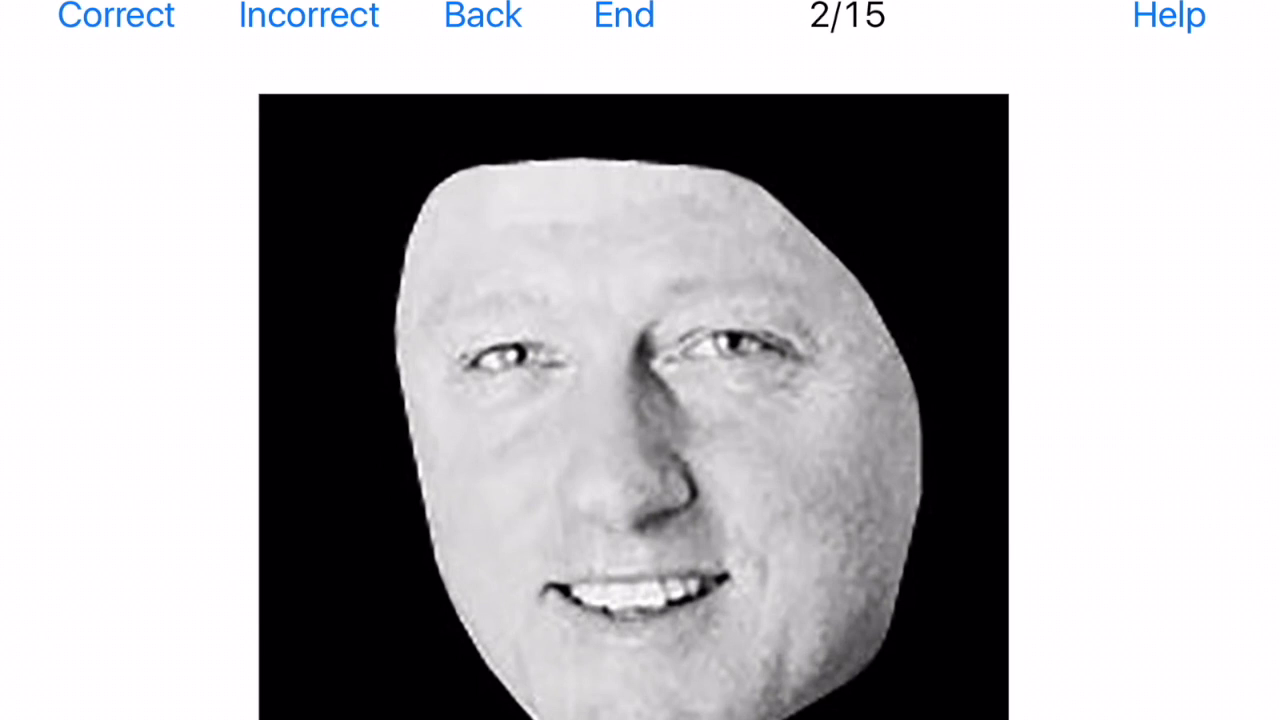
{"action": "left_click", "coordinate": [116, 14]}
{"action": "left_click", "coordinate": [309, 14]}
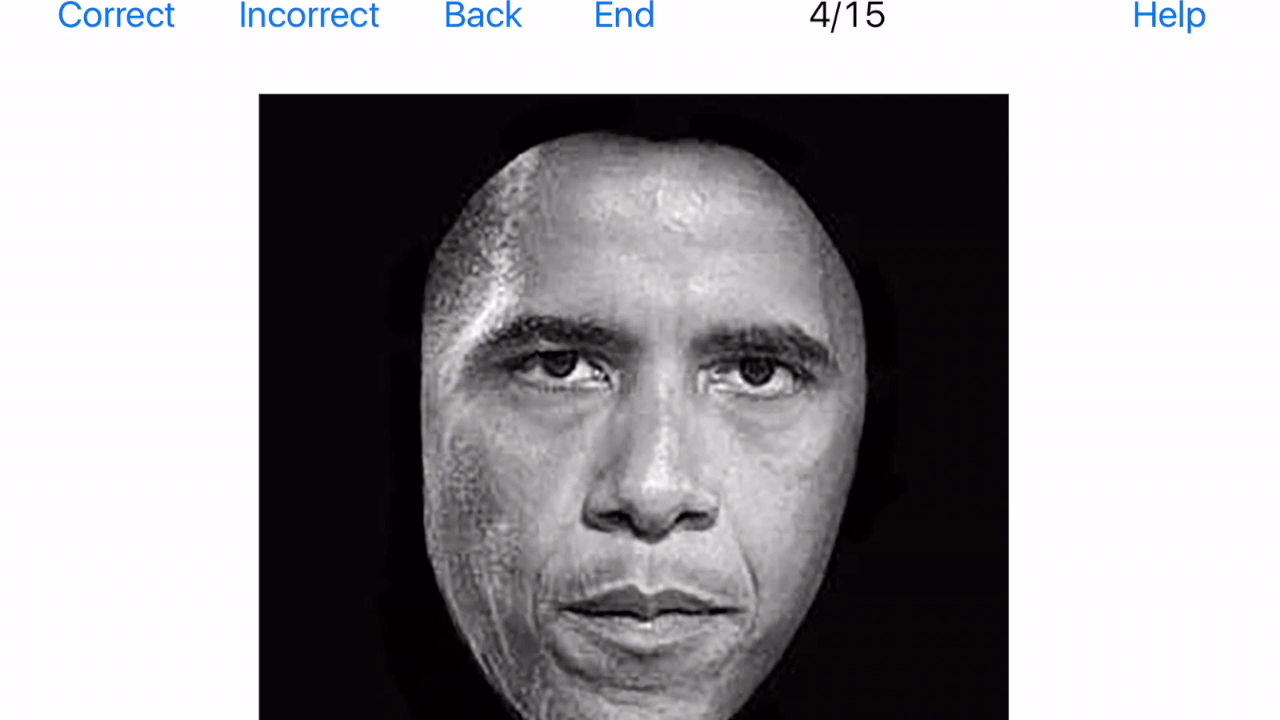
{"action": "left_click", "coordinate": [116, 14]}
{"action": "left_click", "coordinate": [116, 14]}
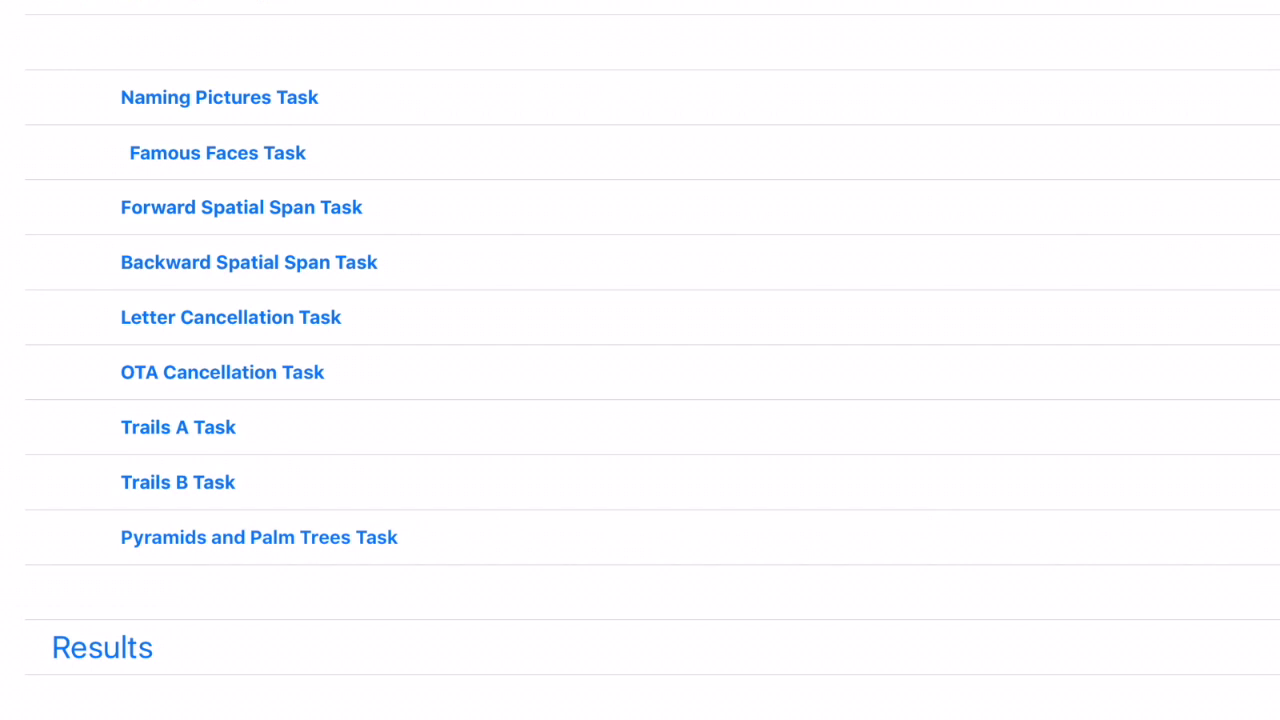
Step: Open Letter Cancellation Task, enlarge the letters beyond size 30, and start the test
{"action": "left_click", "coordinate": [230, 317]}
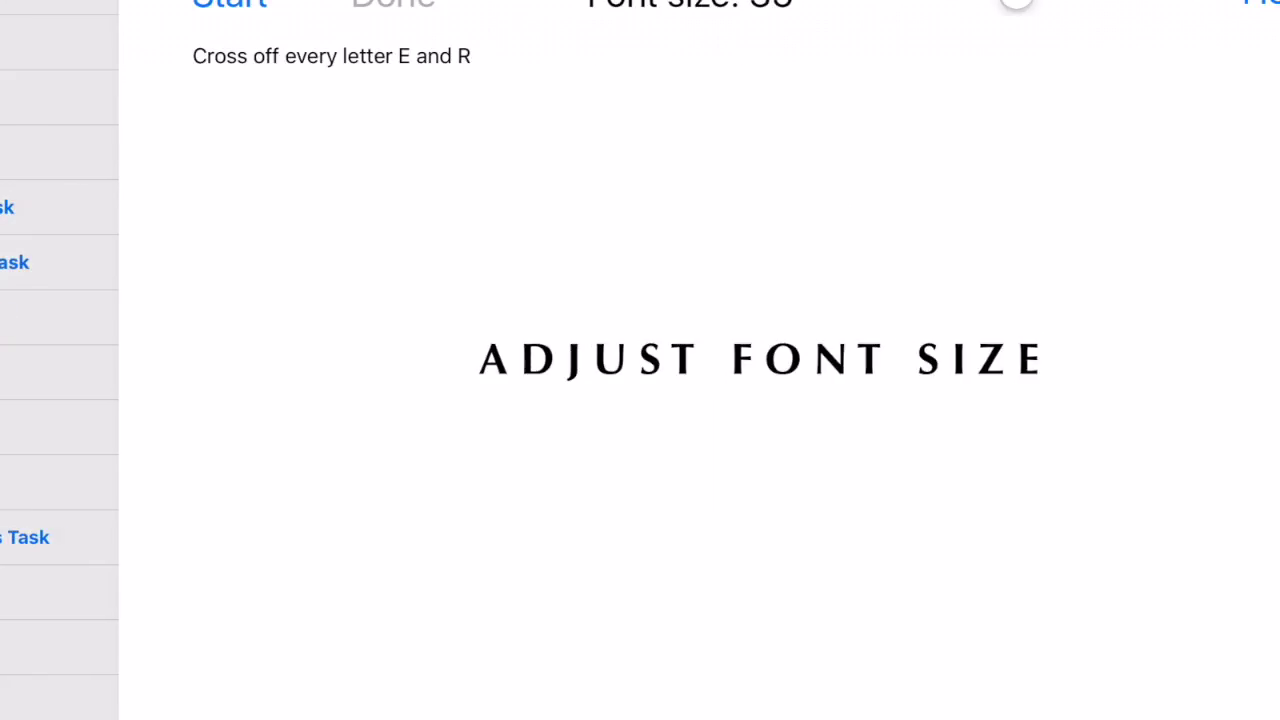
{"action": "left_click_drag", "start_coordinate": [898, 2], "coordinate": [1043, 2]}
{"action": "left_click", "coordinate": [111, 2]}
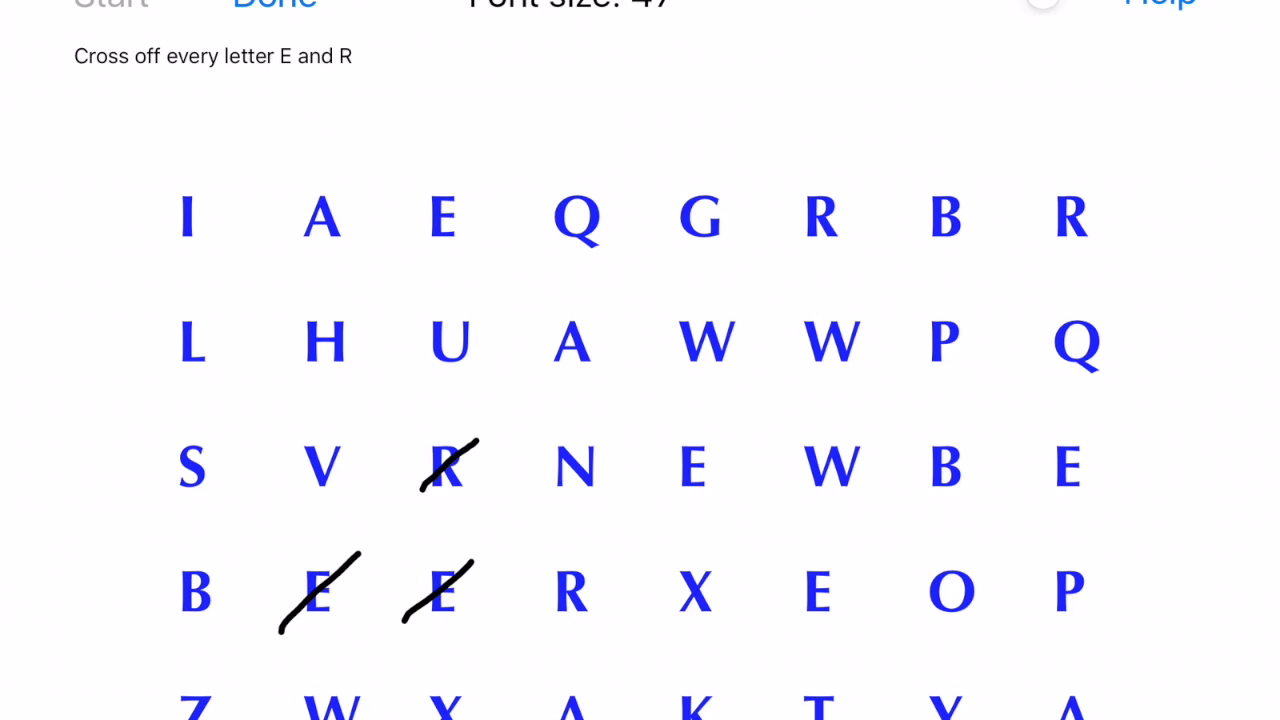
Step: Cross out two Es and an R in the letter grid, then finish to show the score
{"action": "left_click_drag", "start_coordinate": [656, 508], "coordinate": [712, 450]}
{"action": "left_click_drag", "start_coordinate": [1016, 266], "coordinate": [1101, 195]}
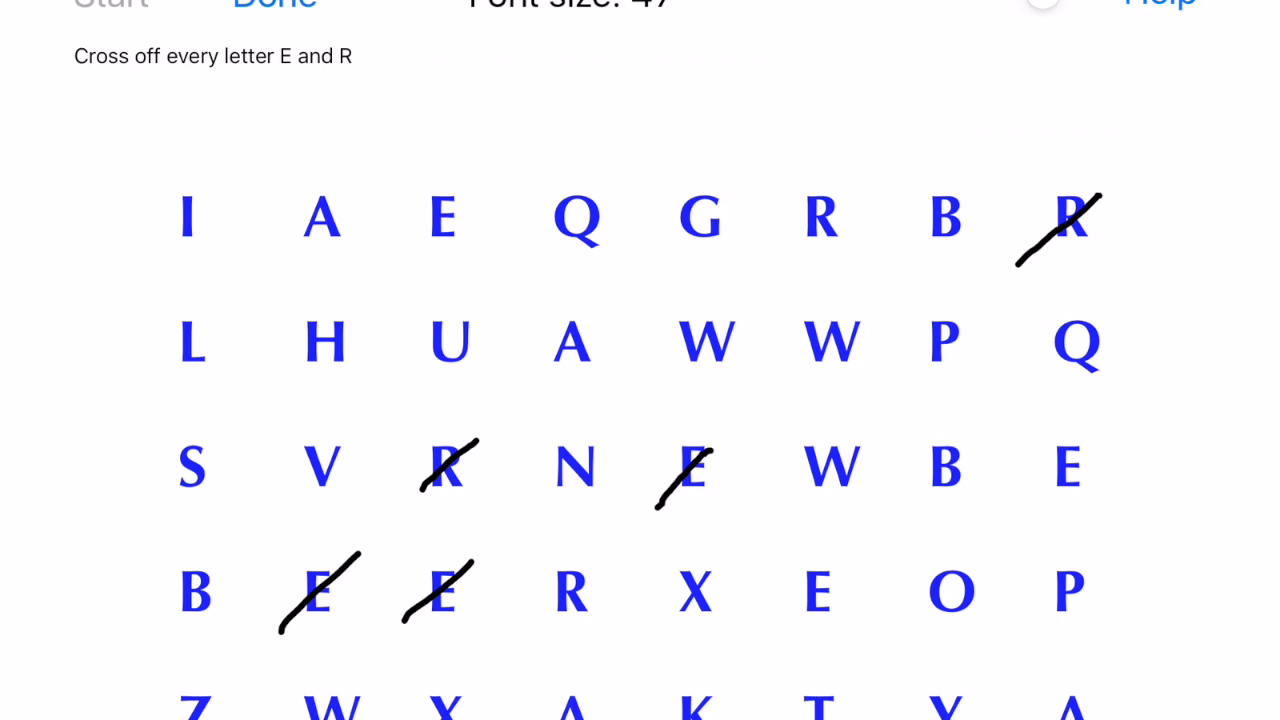
{"action": "left_click_drag", "start_coordinate": [1032, 513], "coordinate": [1103, 448]}
{"action": "left_click", "coordinate": [275, 3]}
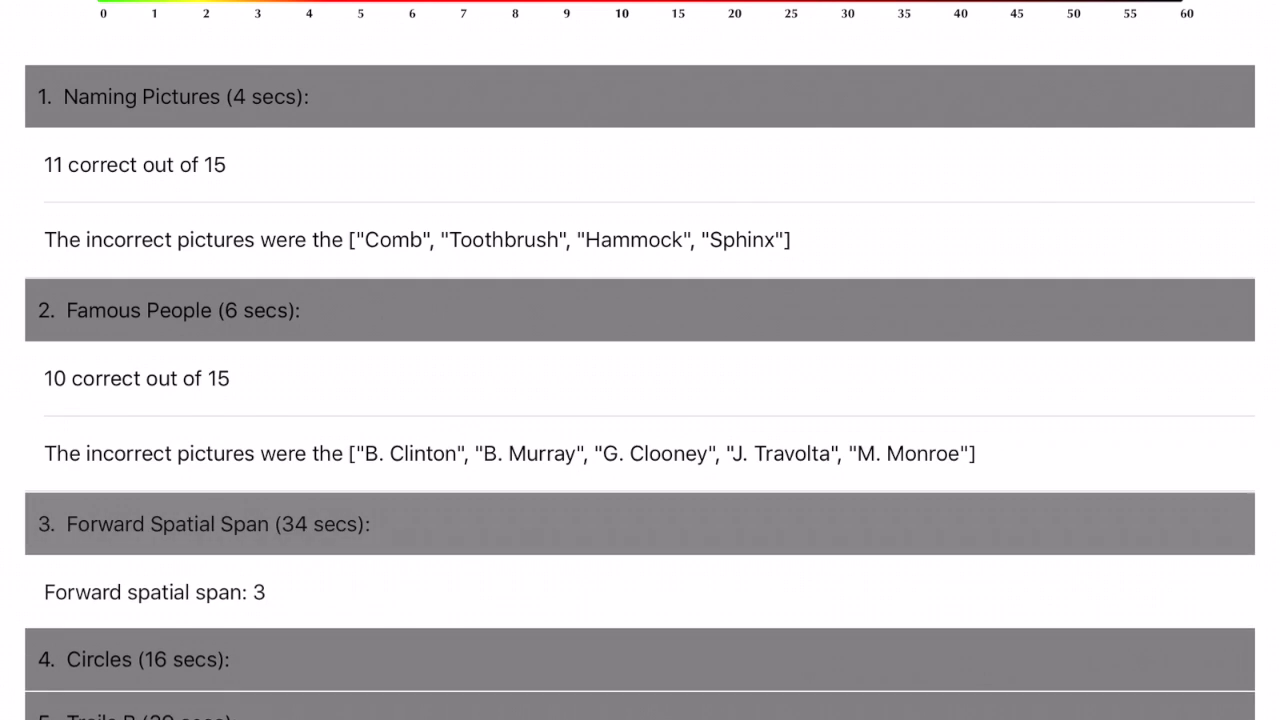
Step: Scroll the Results list past Forward Spatial Span down to the Circles chart
{"action": "scroll", "coordinate": [640, 400], "scroll_direction": "down", "scroll_amount": 3}
{"action": "scroll", "coordinate": [640, 400], "scroll_direction": "down", "scroll_amount": 3}
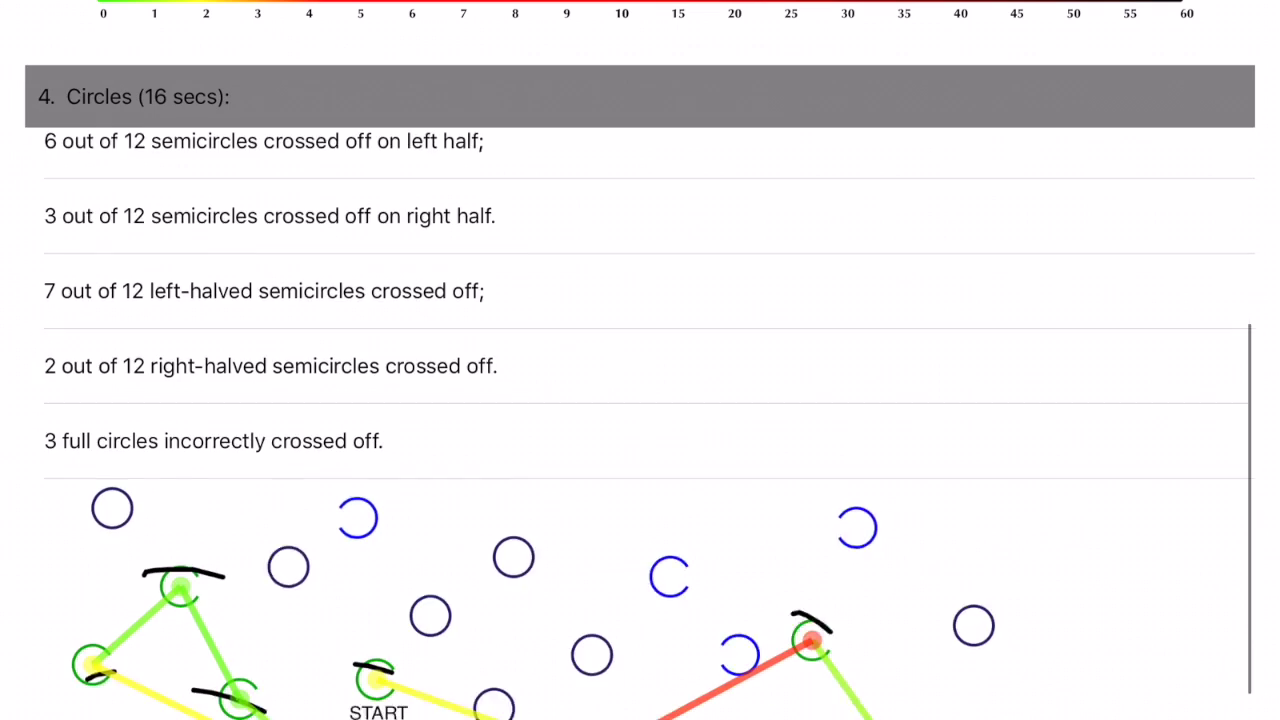
{"action": "scroll", "coordinate": [640, 400], "scroll_direction": "down", "scroll_amount": 2}
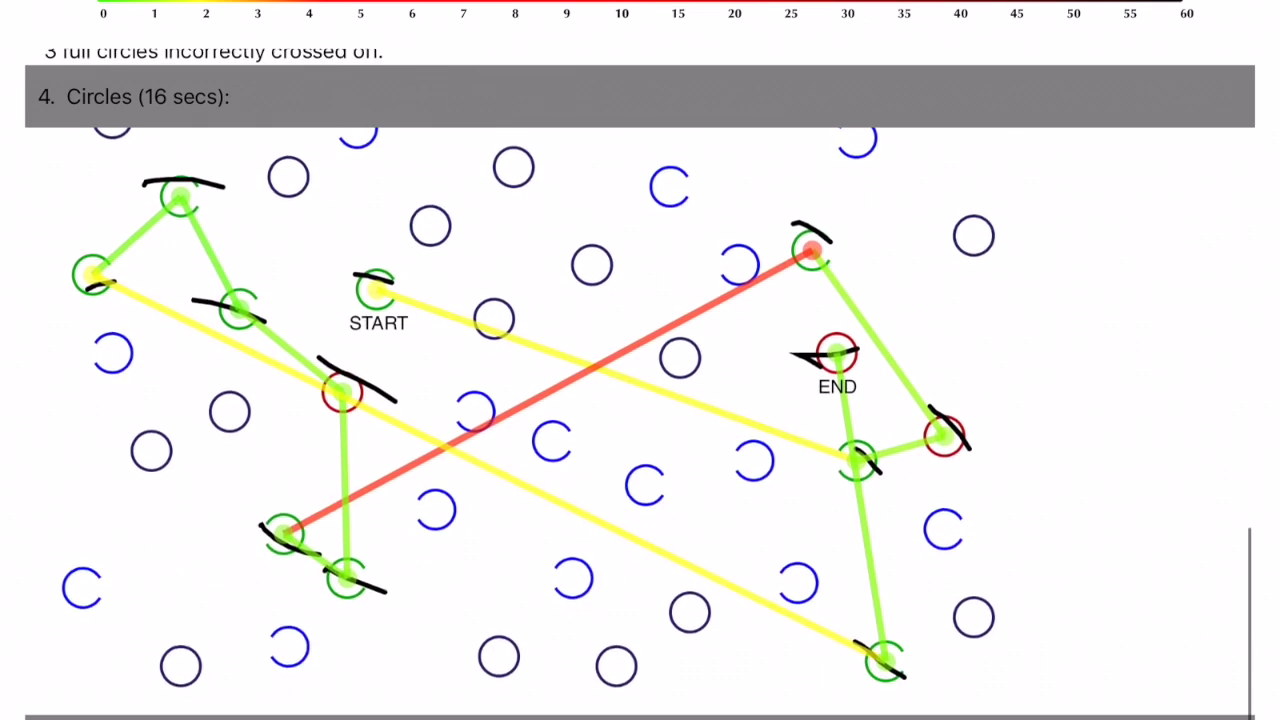
{"action": "scroll", "coordinate": [640, 400], "scroll_direction": "up", "scroll_amount": 10}
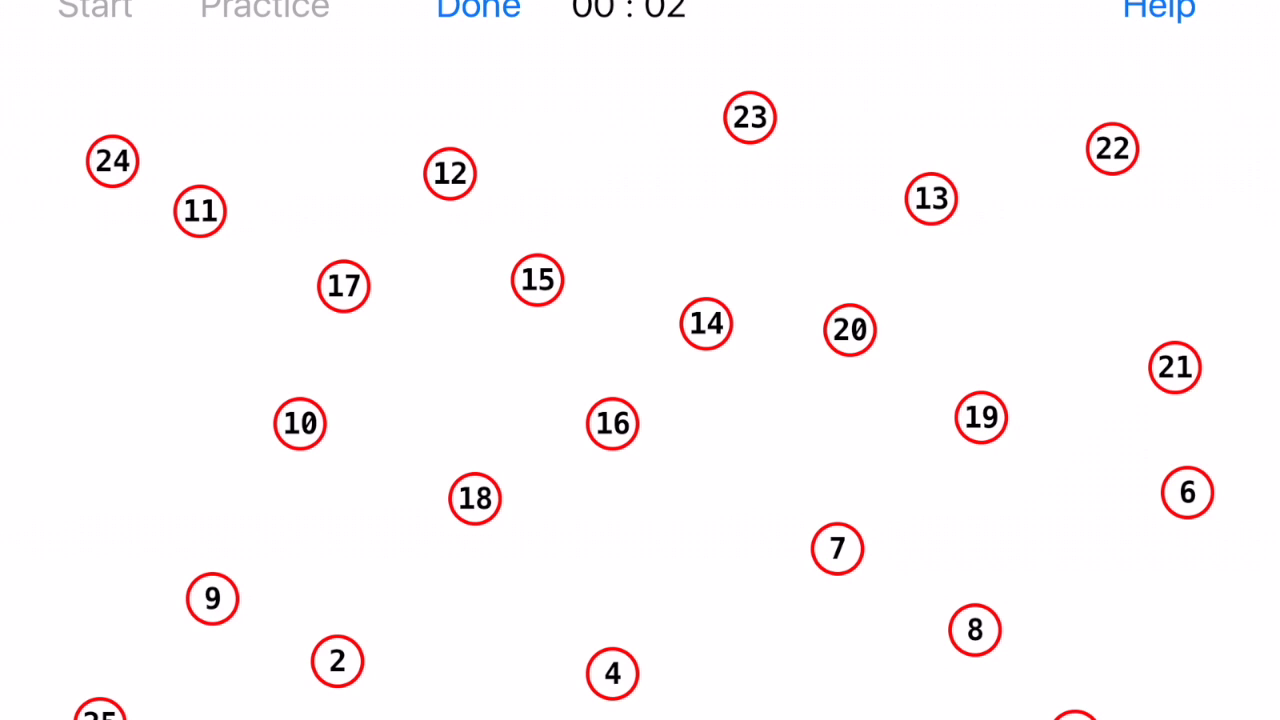
Step: Draw the Trails B trail through circles 2 and 4, on past 8 toward 6
{"action": "mouse_move", "coordinate": [374, 719]}
{"action": "left_mouse_down"}
{"action": "mouse_move", "coordinate": [337, 652]}
{"action": "mouse_move", "coordinate": [318, 644]}
{"action": "mouse_move", "coordinate": [548, 719]}
{"action": "mouse_move", "coordinate": [698, 719]}
{"action": "left_mouse_up"}
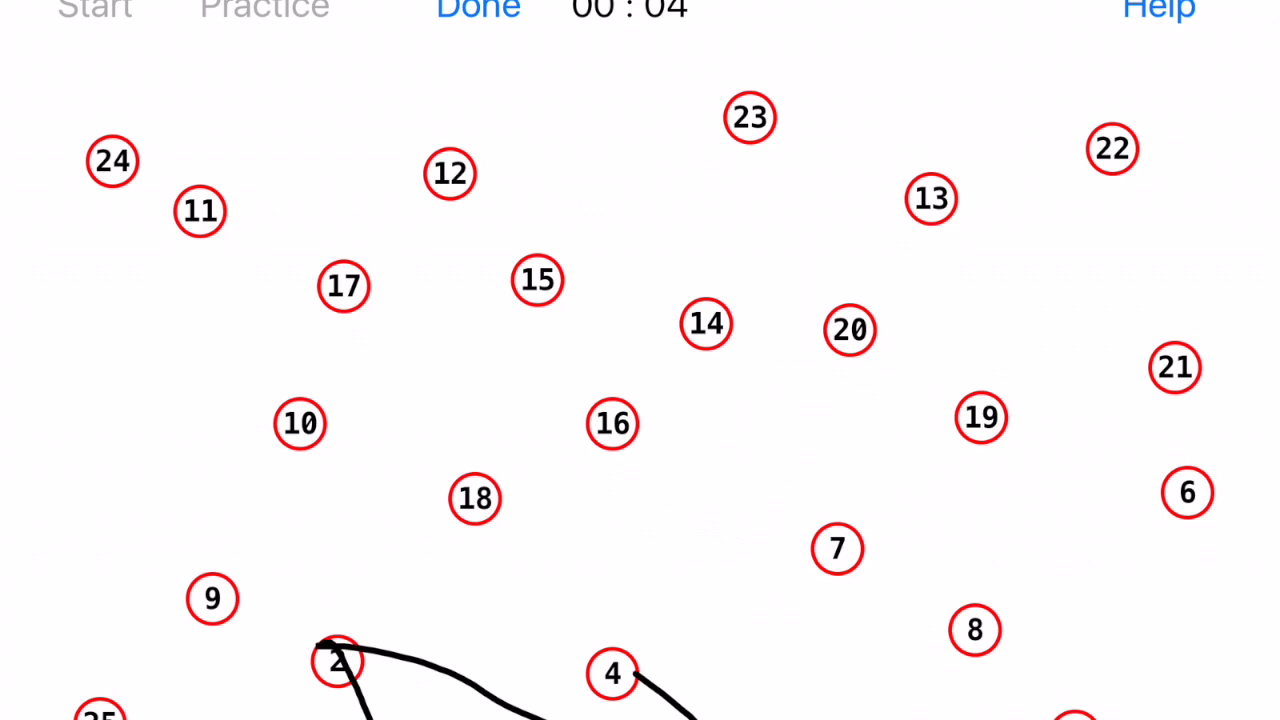
{"action": "mouse_move", "coordinate": [634, 674]}
{"action": "left_mouse_down"}
{"action": "mouse_move", "coordinate": [598, 645]}
{"action": "mouse_move", "coordinate": [975, 719]}
{"action": "left_mouse_up"}
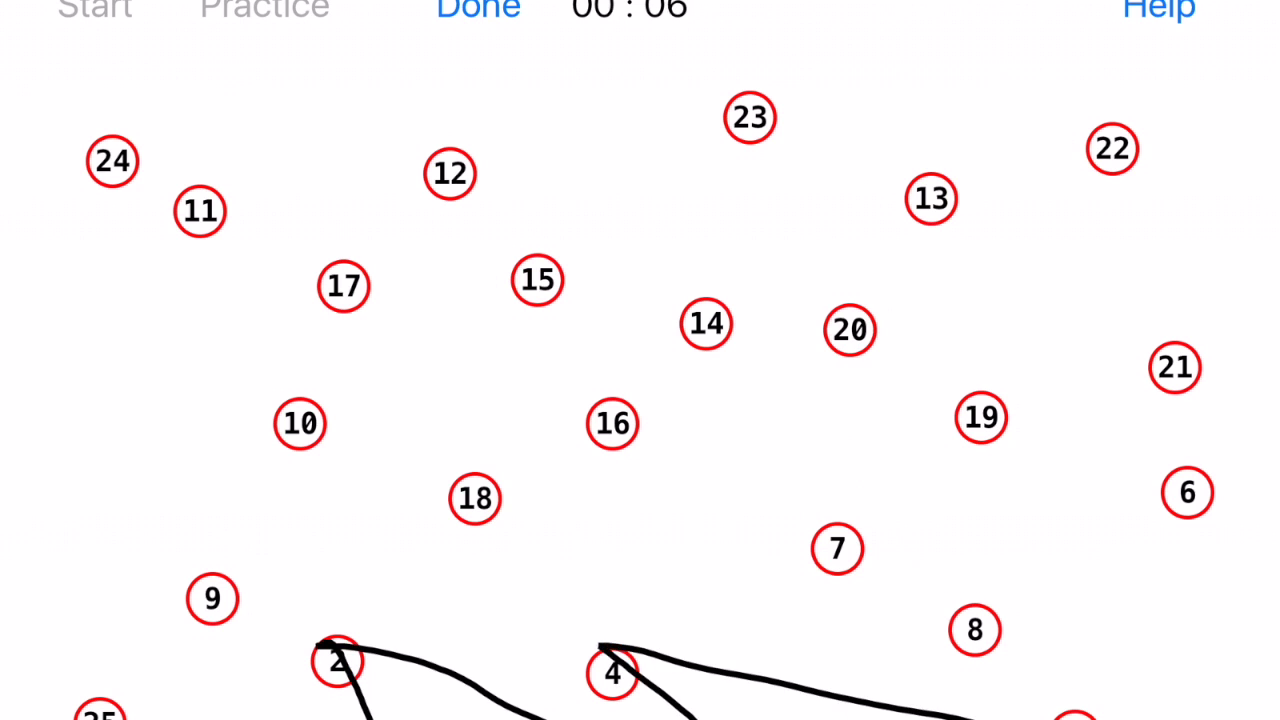
{"action": "mouse_move", "coordinate": [1134, 719]}
{"action": "left_mouse_down"}
{"action": "mouse_move", "coordinate": [1166, 528]}
{"action": "mouse_move", "coordinate": [1006, 526]}
{"action": "left_mouse_up"}
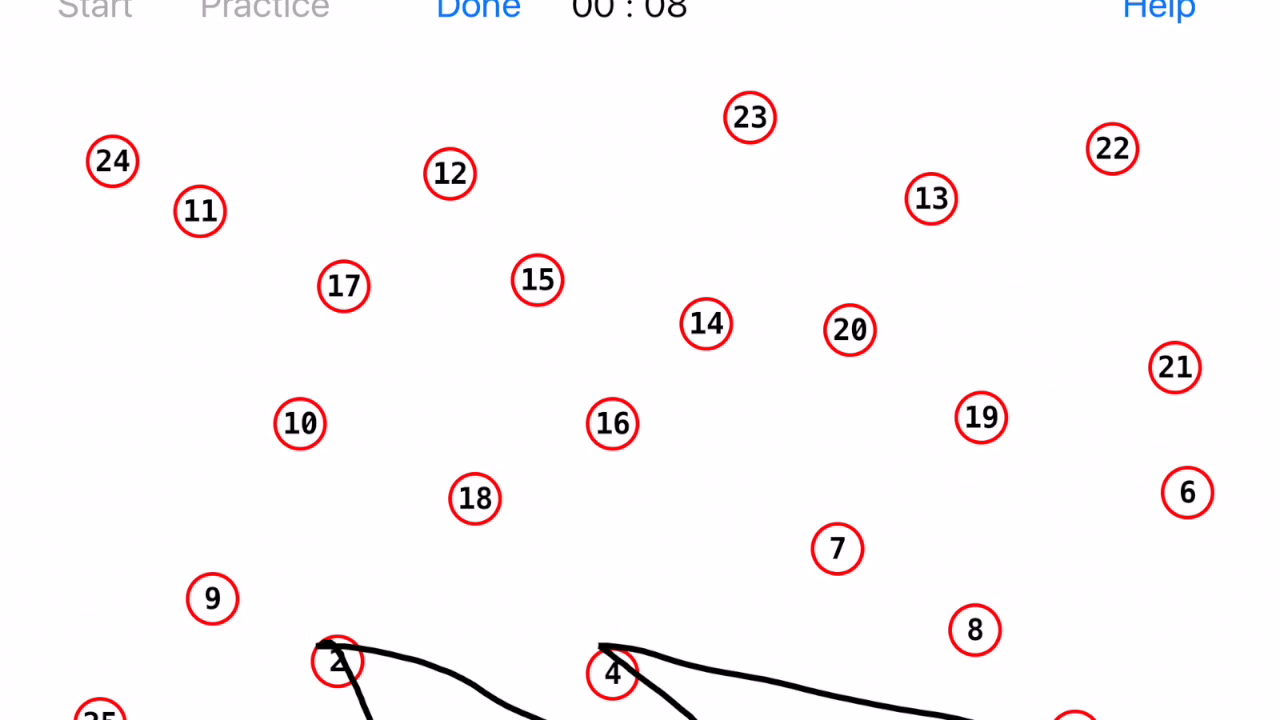